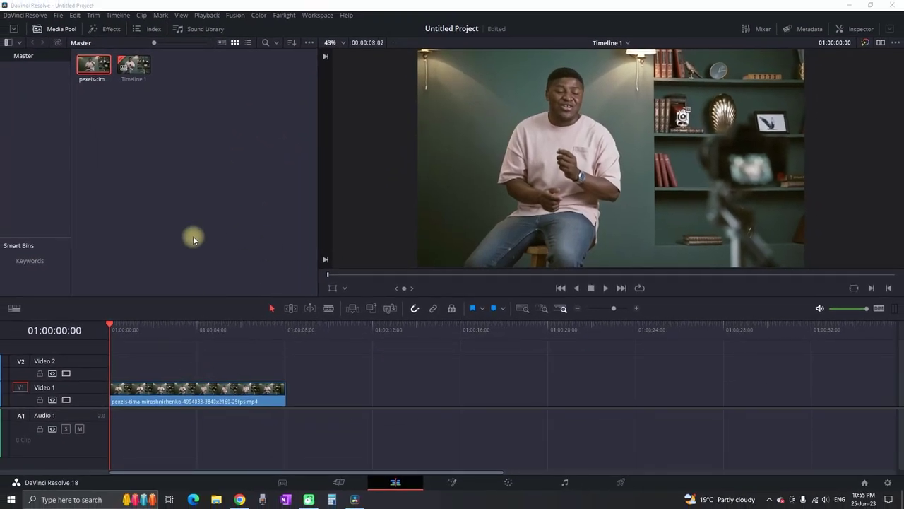
# - Search the Effects library for 'sharp' and filter the results to Open FX
pyautogui.click(107, 29)
pyautogui.click(40, 55)
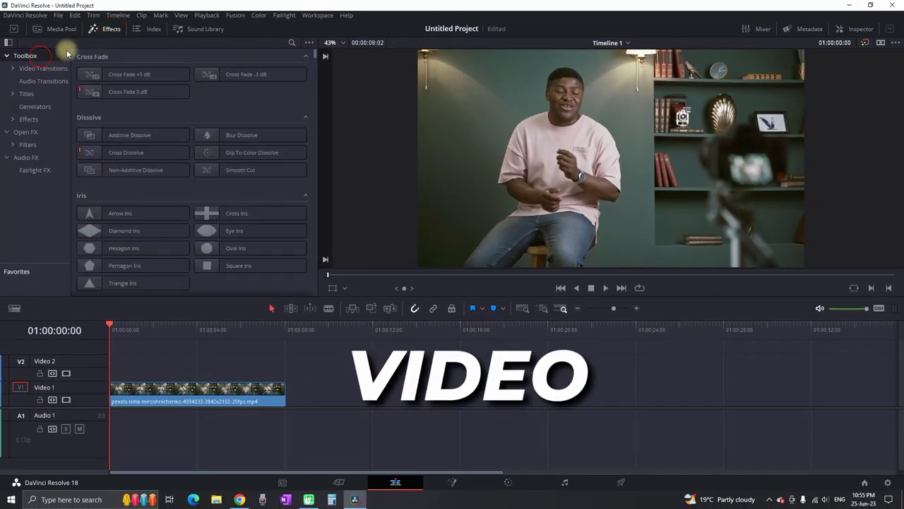
pyautogui.click(292, 42)
pyautogui.write('sharp')
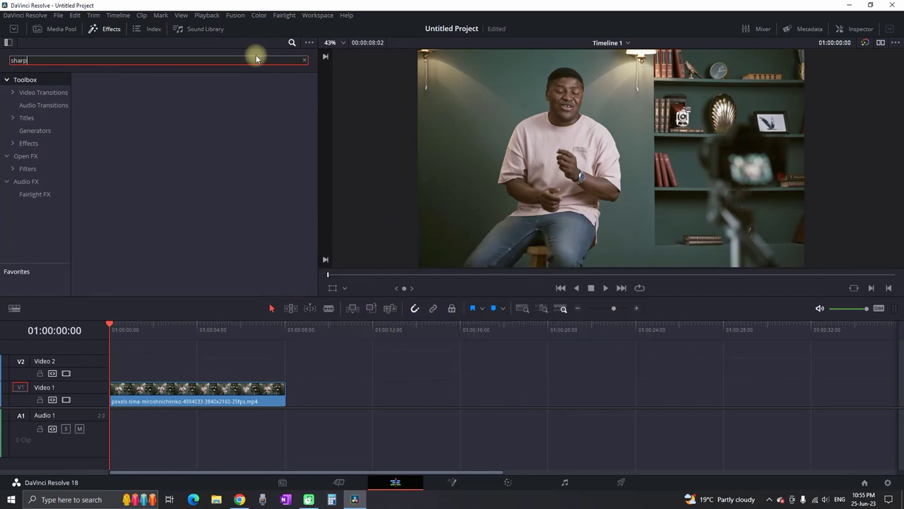
pyautogui.click(41, 156)
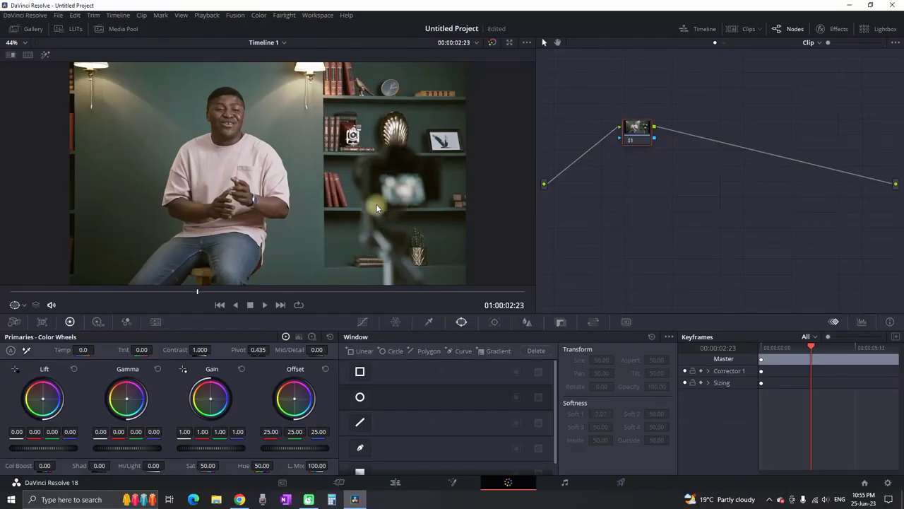
# - Set the whole-frame Blur Radius to 0.40 on all channels
pyautogui.click(528, 322)
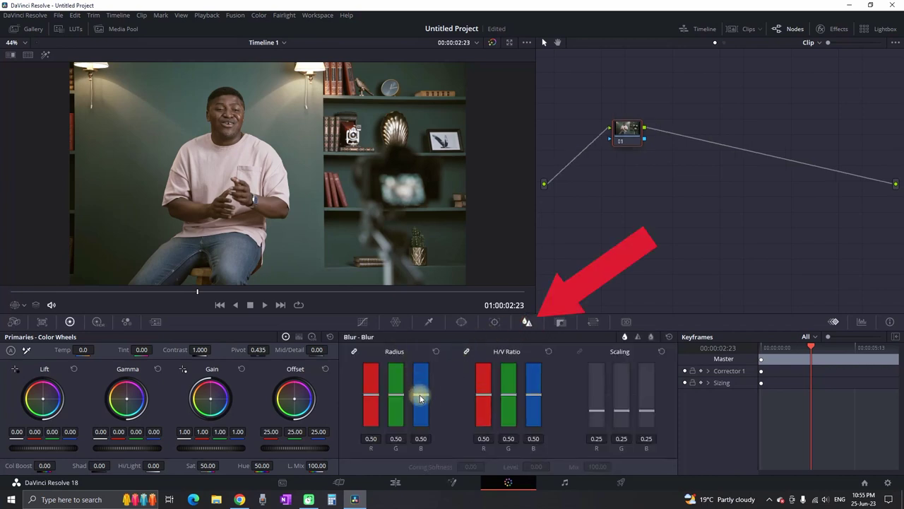
pyautogui.moveTo(420, 394); pyautogui.dragTo(459, 478)
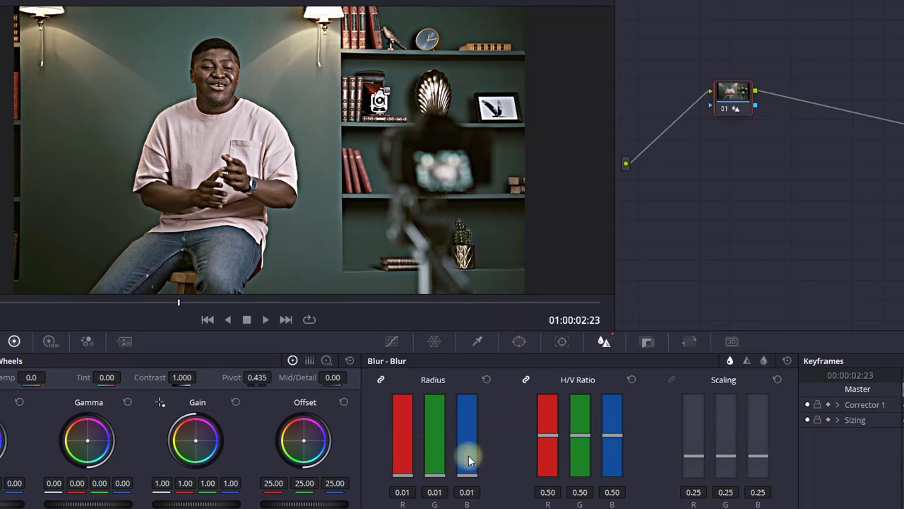
pyautogui.moveTo(468, 479); pyautogui.dragTo(476, 455)
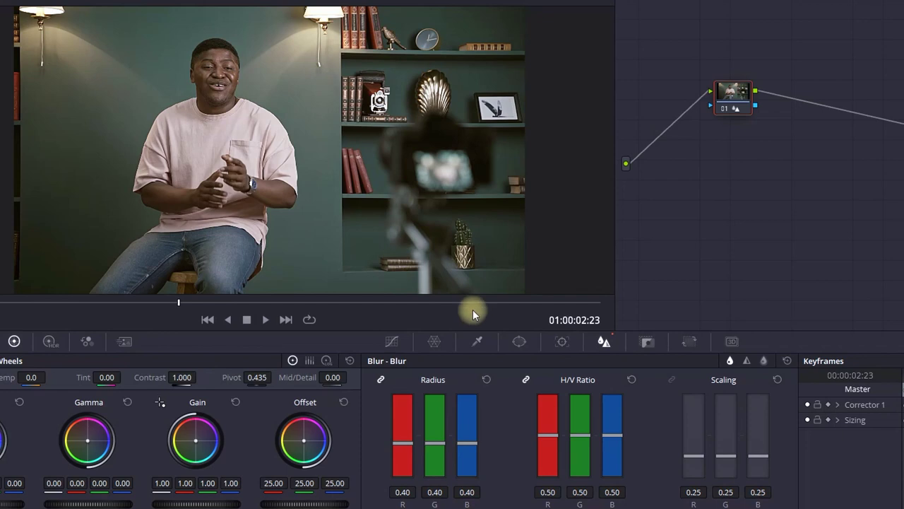
pyautogui.click(519, 344)
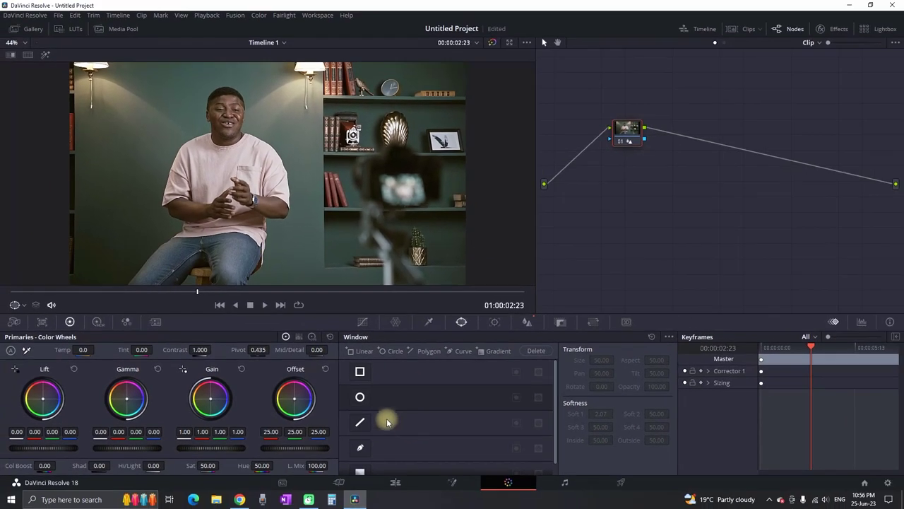
# - Place Curve window points across the forehead and around the eyes, closing the shape
pyautogui.click(361, 447)
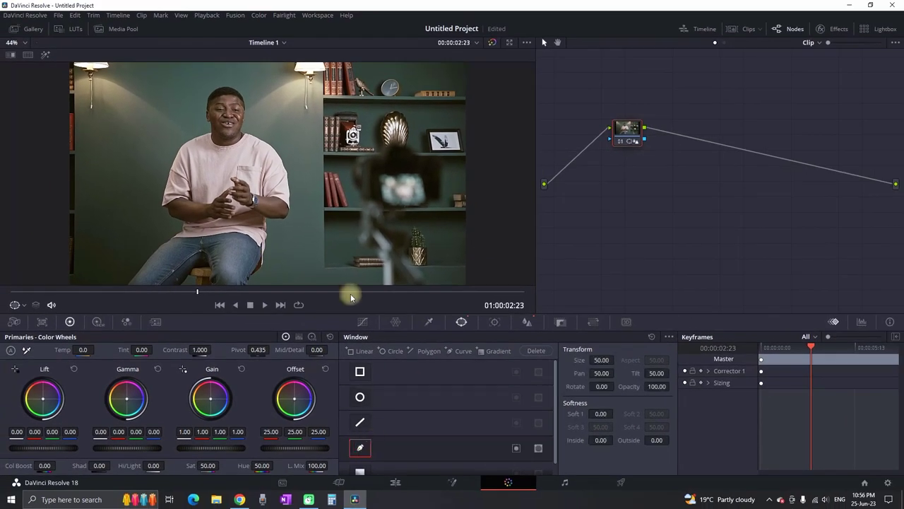
pyautogui.click(215, 116)
pyautogui.click(225, 115)
pyautogui.click(236, 114)
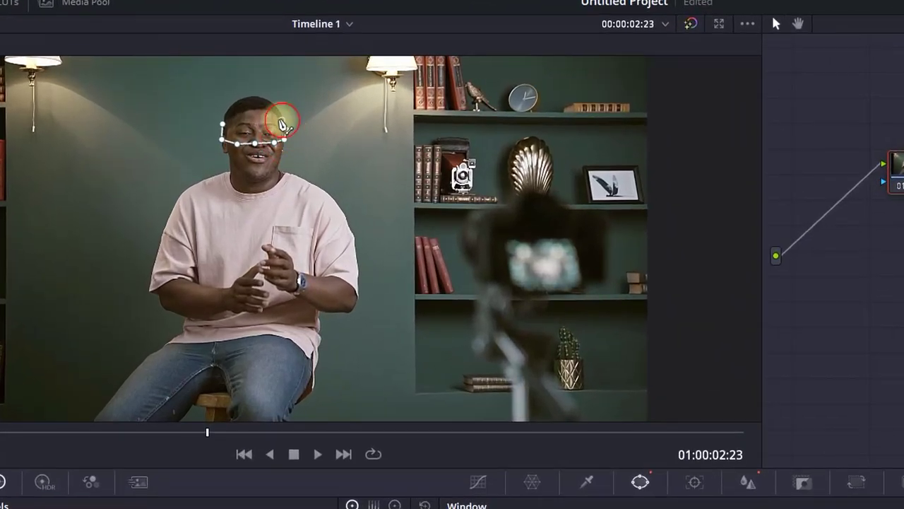
pyautogui.click(283, 122)
pyautogui.click(269, 116)
pyautogui.click(253, 114)
pyautogui.click(237, 115)
pyautogui.click(223, 124)
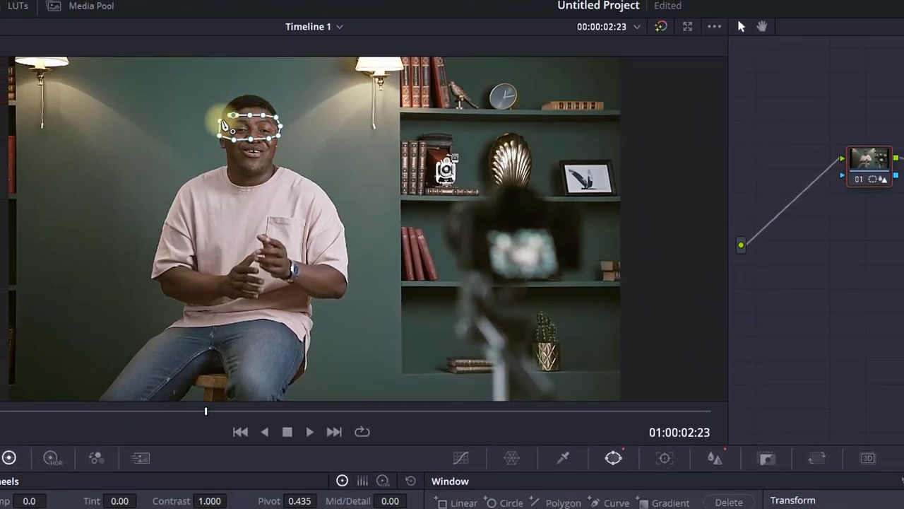
pyautogui.click(214, 112)
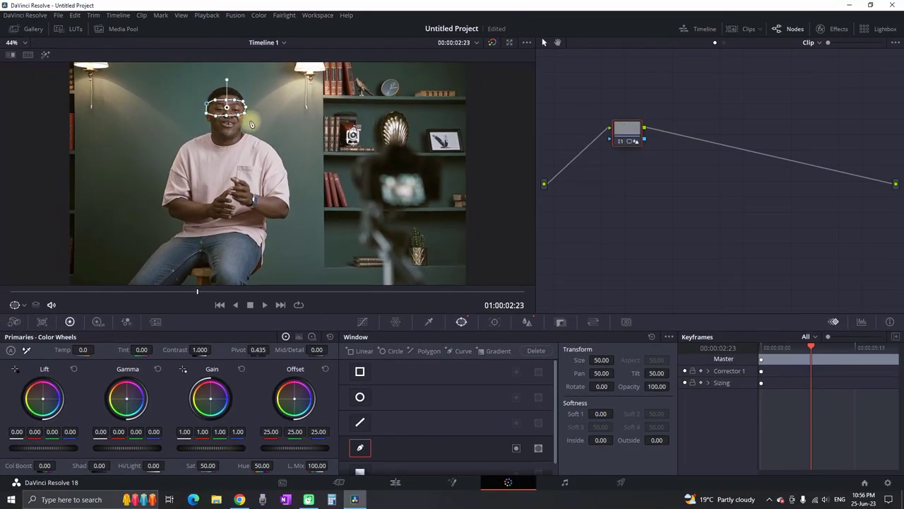
# - Set the linked R, G, B blur radius to 0.41 inside the eye mask
pyautogui.click(397, 323)
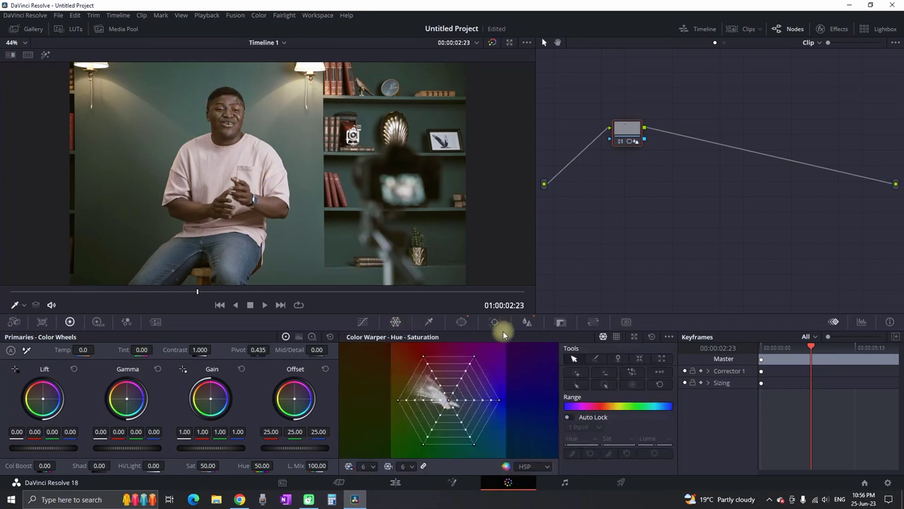
pyautogui.click(527, 322)
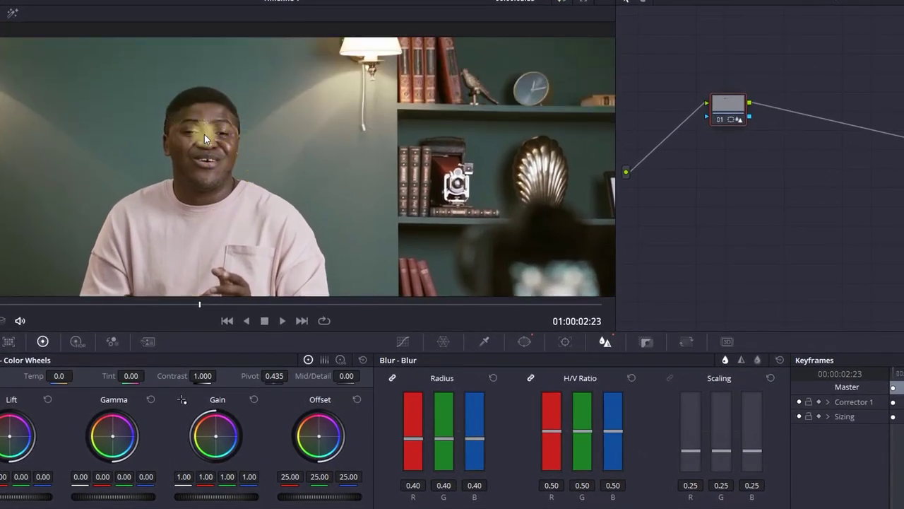
pyautogui.moveTo(475, 438)
pyautogui.mouseDown()
pyautogui.moveTo(483, 377)
pyautogui.moveTo(483, 465)
pyautogui.moveTo(488, 431)
pyautogui.moveTo(489, 455)
pyautogui.moveTo(492, 441)
pyautogui.mouseUp()
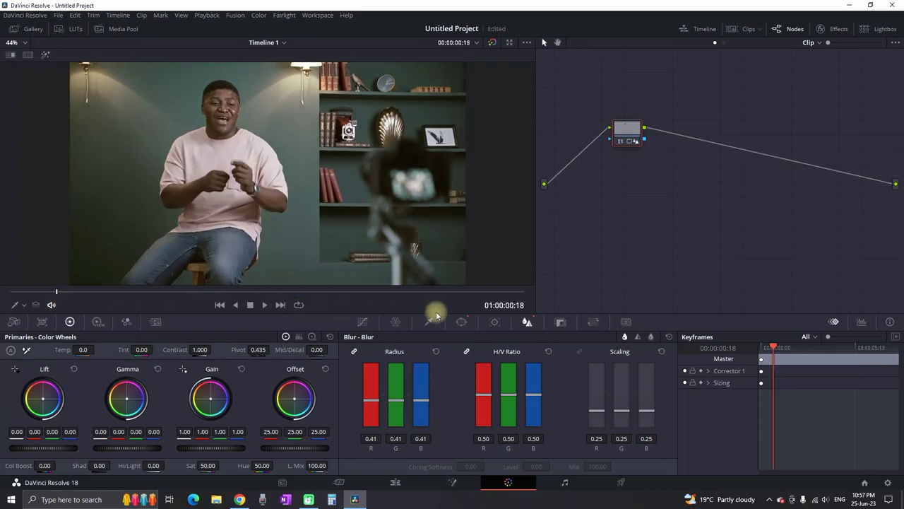
# - From the first frame, realign the eye window and track it forward through the clip
pyautogui.click(494, 323)
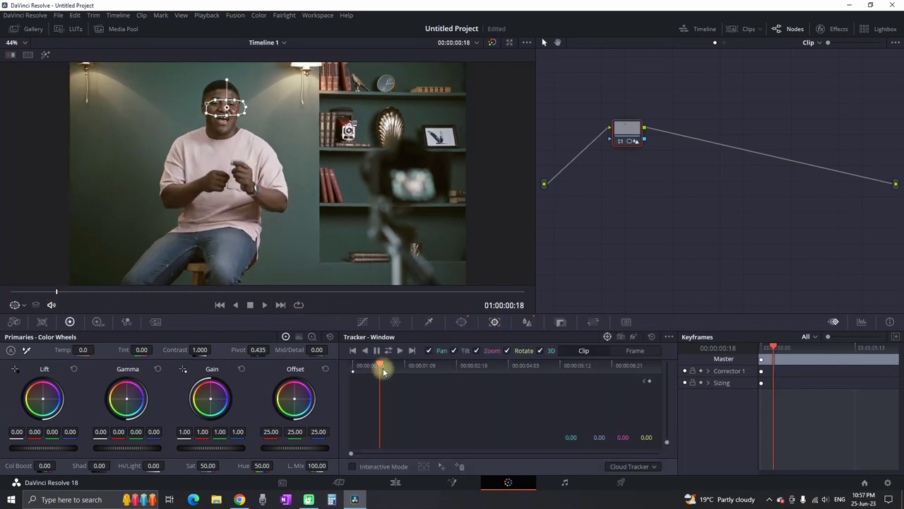
pyautogui.moveTo(369, 366); pyautogui.dragTo(353, 366)
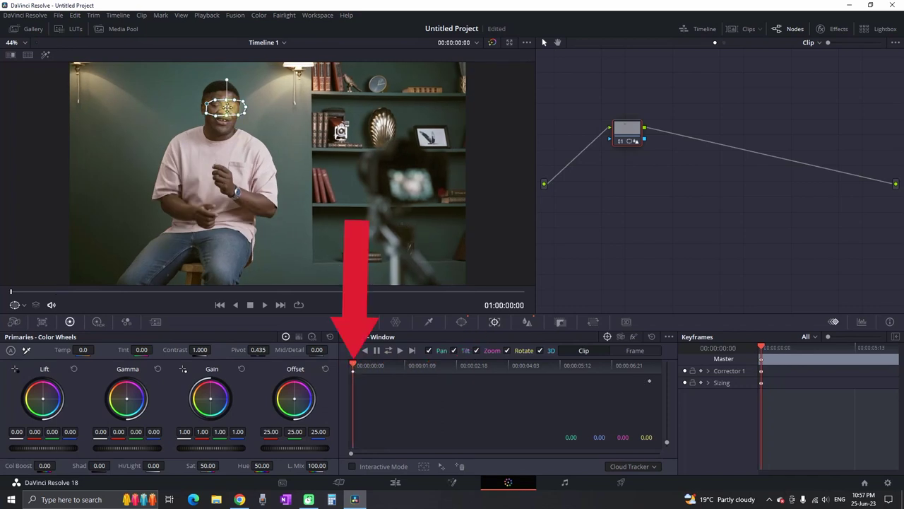
pyautogui.moveTo(226, 107); pyautogui.dragTo(223, 105)
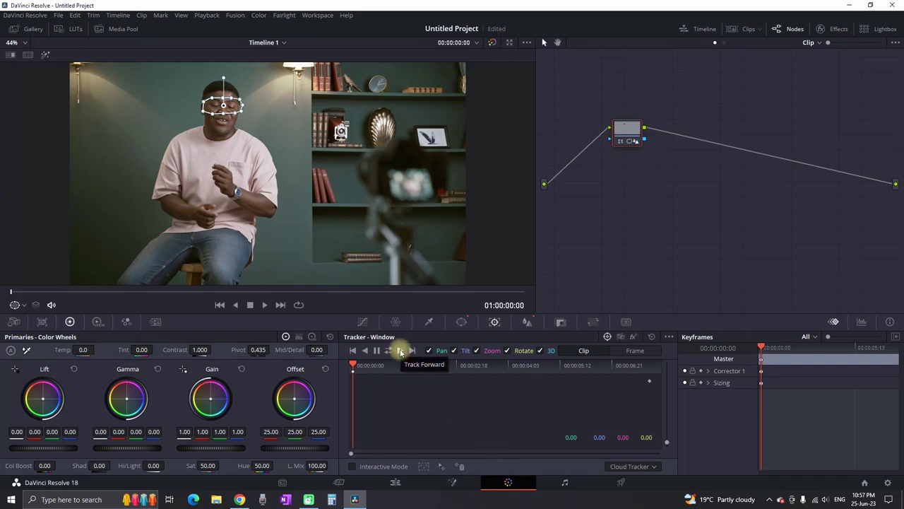
pyautogui.click(400, 351)
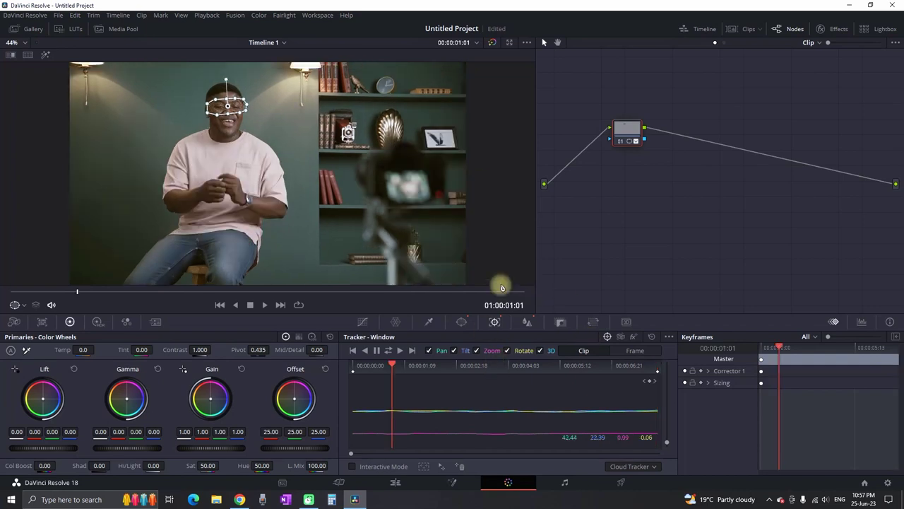
pyautogui.click(528, 323)
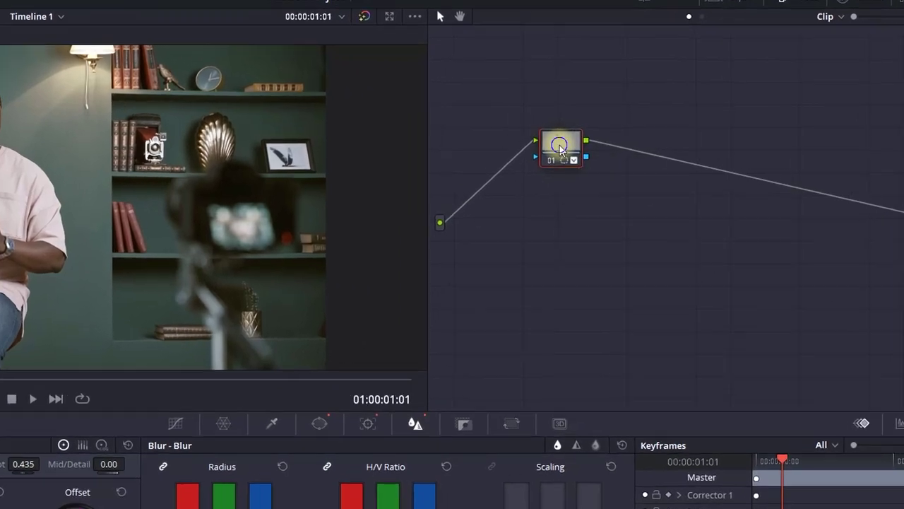
# - Add a serial node 02 after node 01 from the node's context menu
pyautogui.rightClick(626, 132)
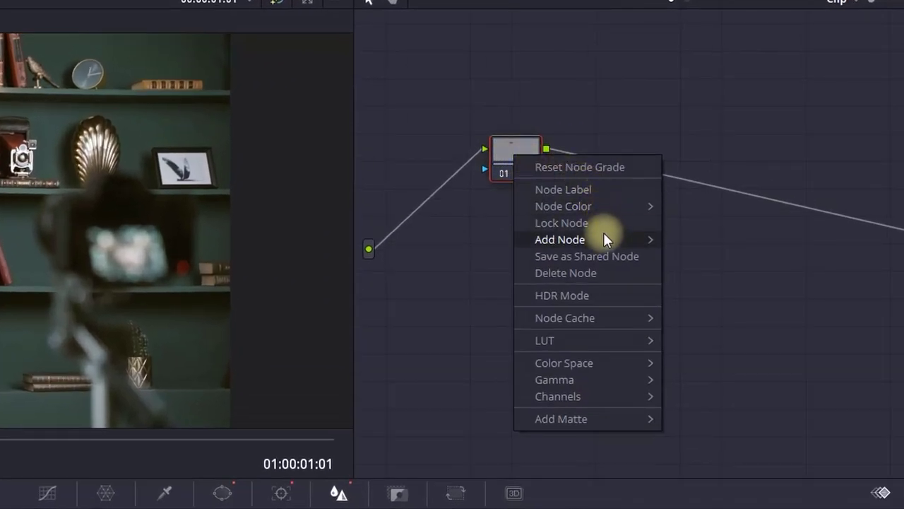
pyautogui.moveTo(603, 240)
pyautogui.click(700, 239)
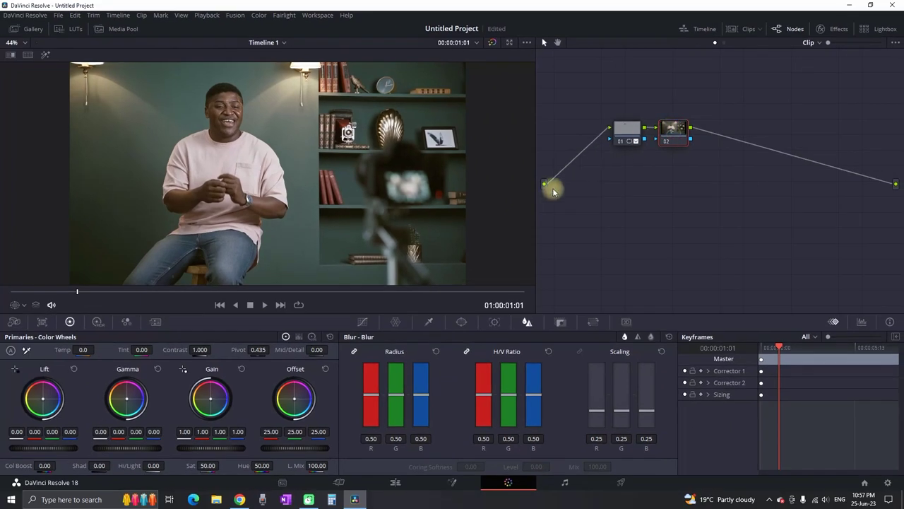
# - Give node 02 a tall Circle window over the man's head and torso, softness 4.17
pyautogui.click(461, 323)
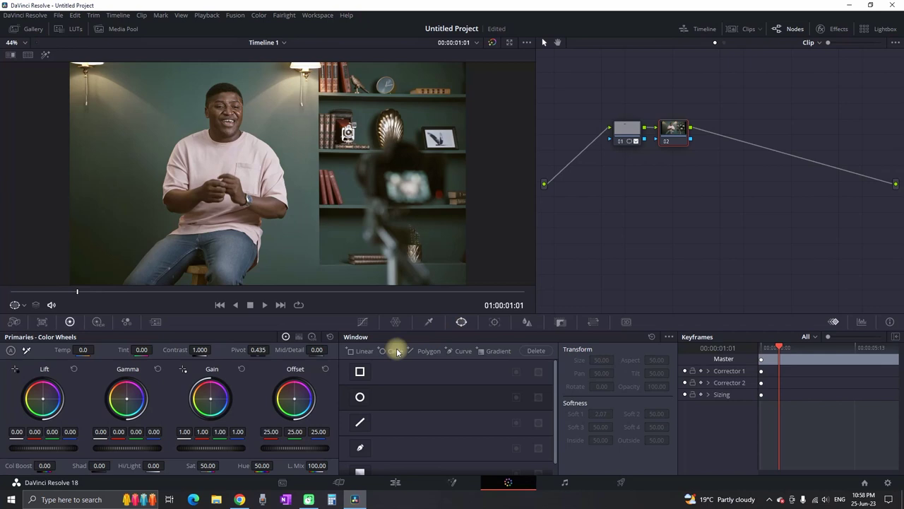
pyautogui.click(361, 397)
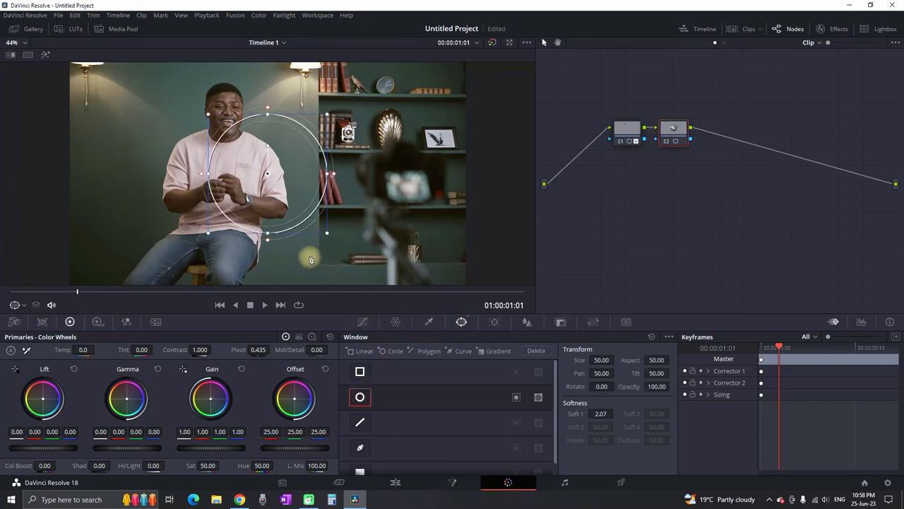
pyautogui.moveTo(270, 238)
pyautogui.mouseDown()
pyautogui.moveTo(270, 265)
pyautogui.moveTo(270, 238)
pyautogui.mouseUp()
pyautogui.moveTo(326, 234)
pyautogui.mouseDown()
pyautogui.moveTo(353, 258)
pyautogui.moveTo(329, 233)
pyautogui.mouseUp()
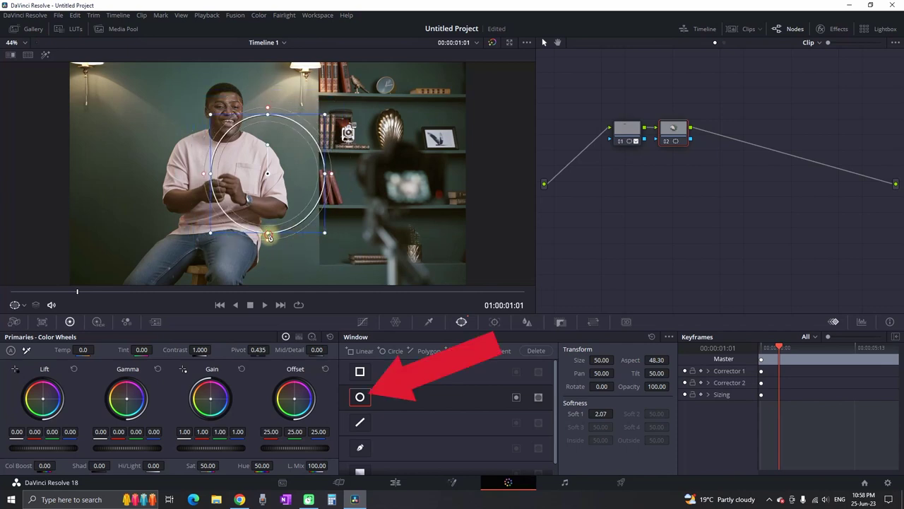
pyautogui.moveTo(269, 235); pyautogui.dragTo(269, 262)
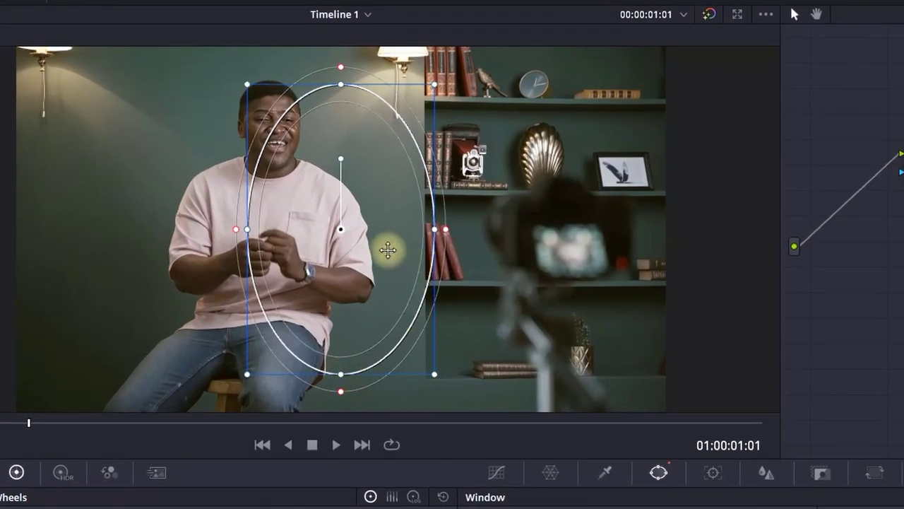
pyautogui.moveTo(356, 238); pyautogui.dragTo(287, 211)
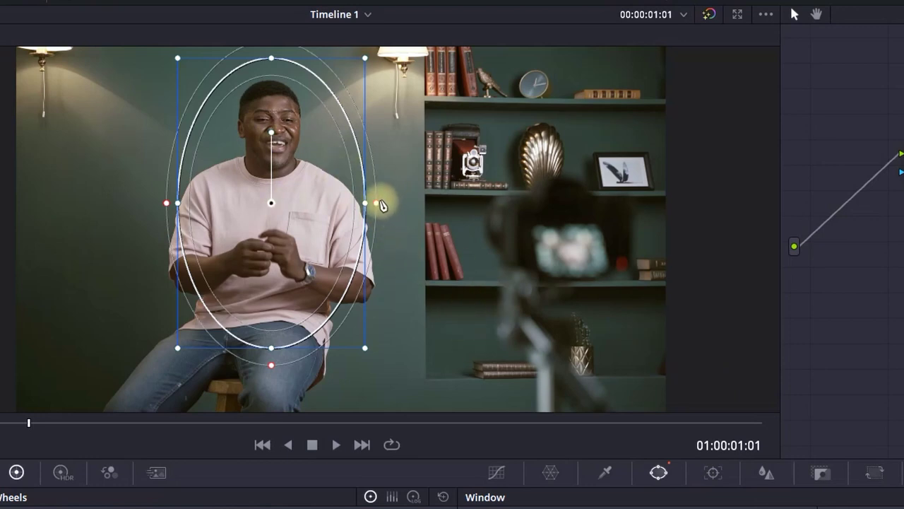
pyautogui.moveTo(378, 204); pyautogui.dragTo(388, 206)
pyautogui.moveTo(317, 202); pyautogui.dragTo(318, 196)
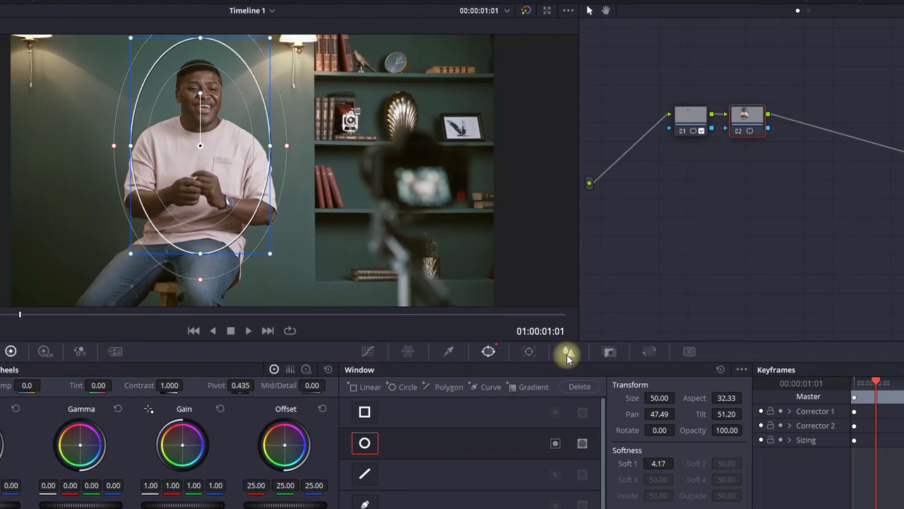
# - Raise node 02's linked blur radius to 0.79 inside the oval window
pyautogui.click(569, 355)
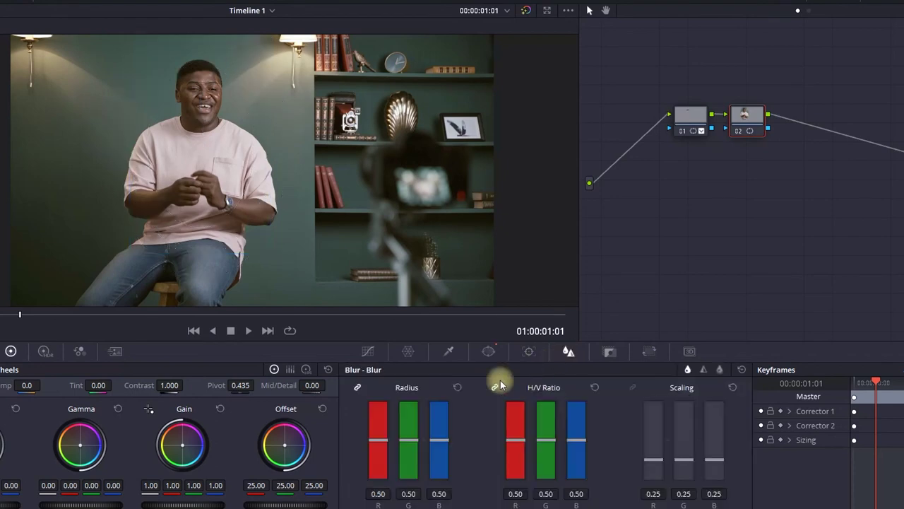
pyautogui.moveTo(440, 442); pyautogui.dragTo(451, 413)
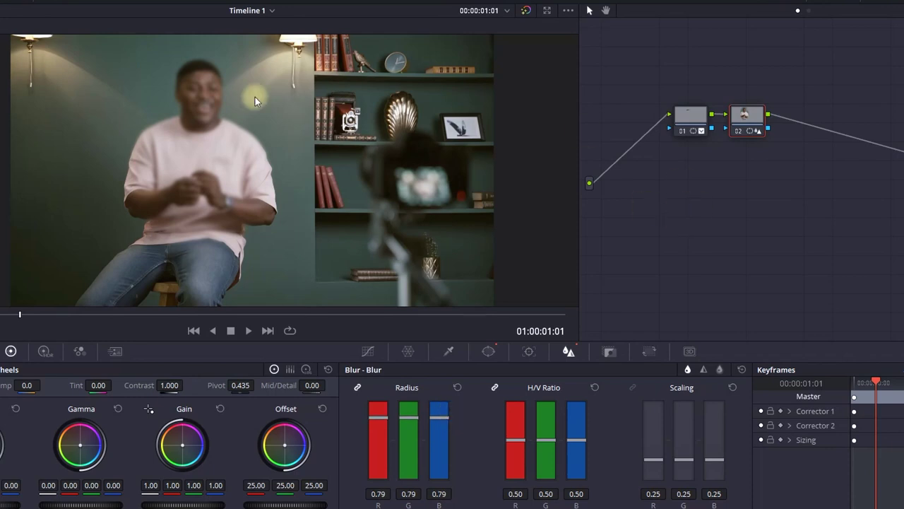
pyautogui.click(485, 353)
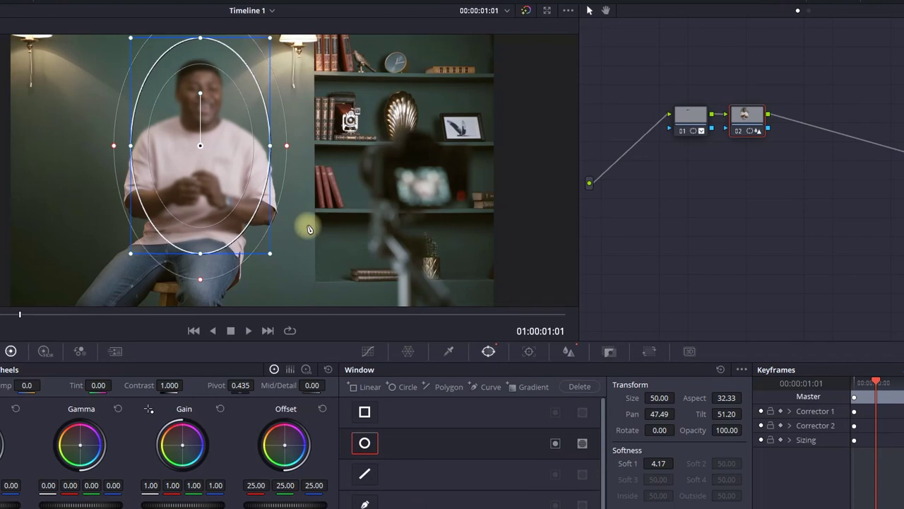
# - Invert the oval window and set the background blur radius to 0.64
pyautogui.click(555, 444)
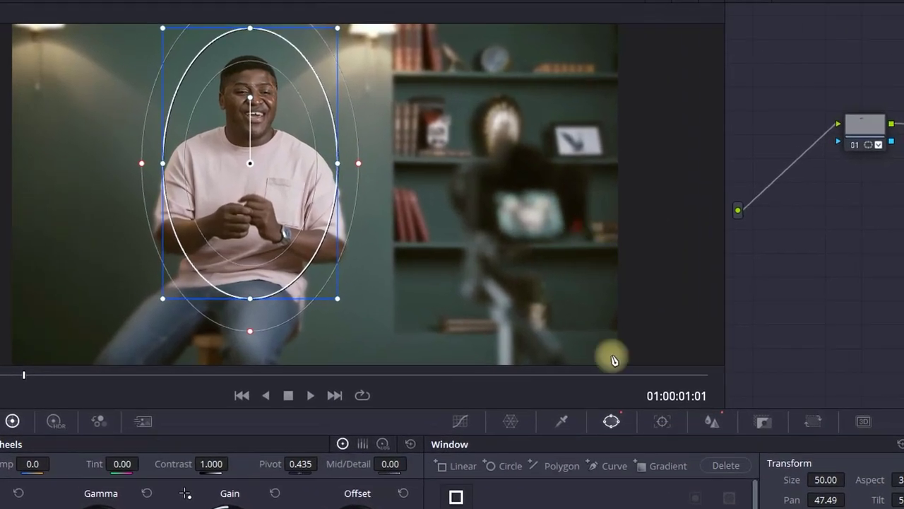
pyautogui.click(712, 422)
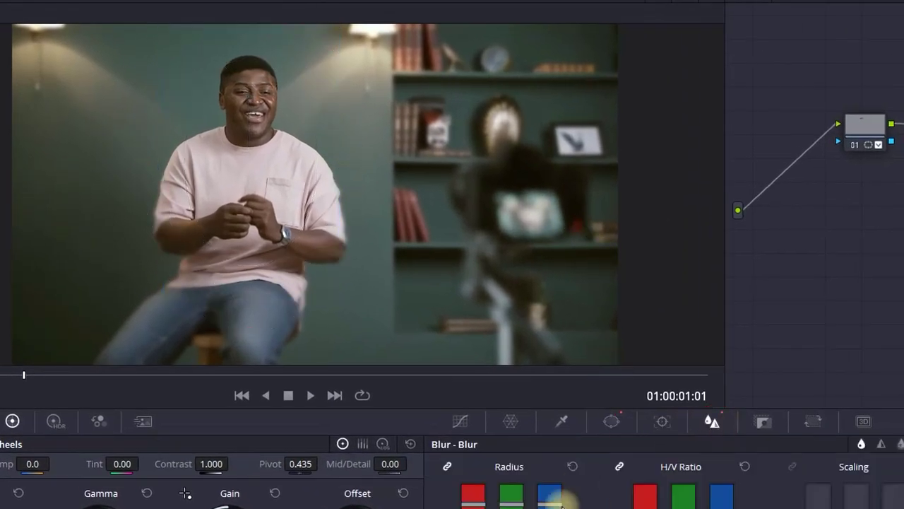
pyautogui.moveTo(417, 405)
pyautogui.mouseDown()
pyautogui.moveTo(420, 419)
pyautogui.moveTo(417, 390)
pyautogui.moveTo(422, 419)
pyautogui.moveTo(424, 377)
pyautogui.moveTo(430, 407)
pyautogui.mouseUp()
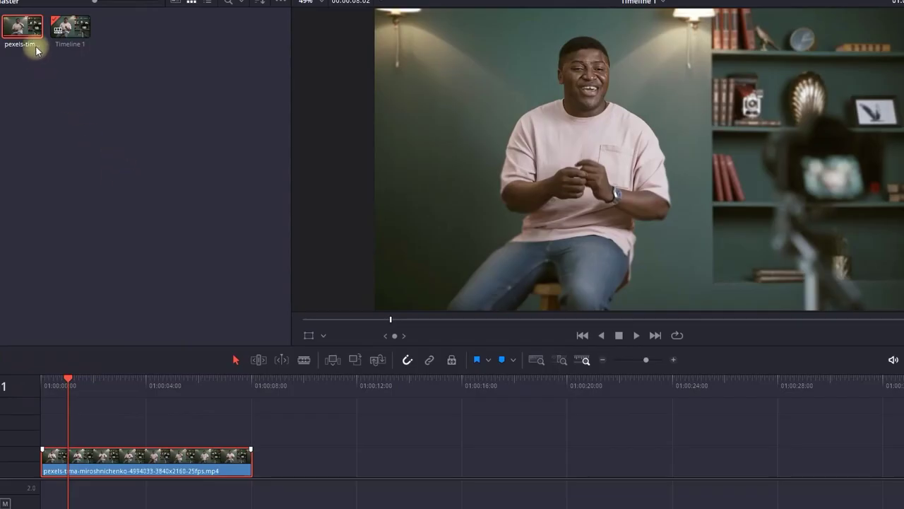
# - Put an ungraded clip copy on V2, then toggle V2 repeatedly, leaving it disabled
pyautogui.moveTo(28, 36); pyautogui.dragTo(162, 399)
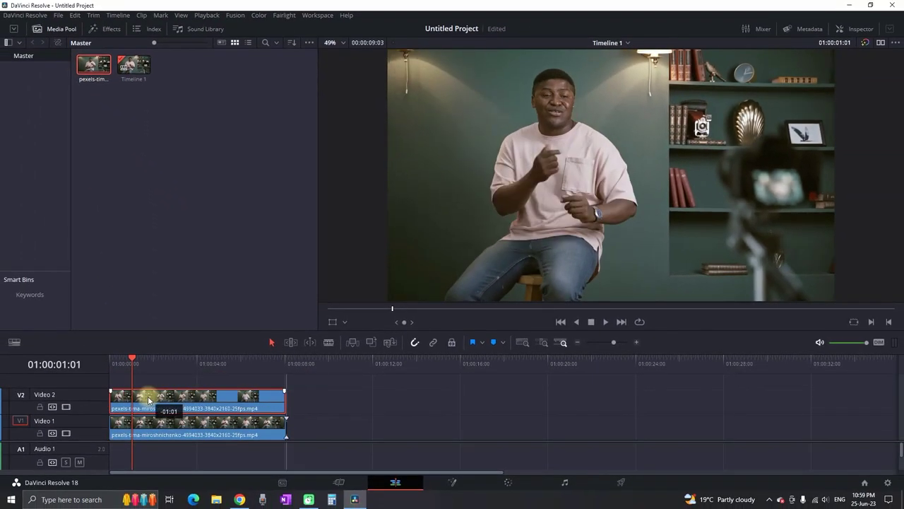
pyautogui.click(63, 28)
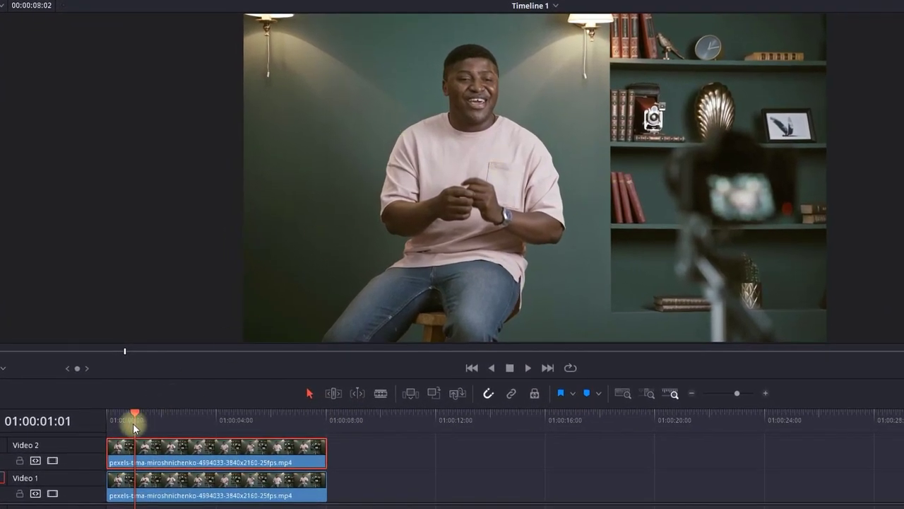
pyautogui.moveTo(135, 447)
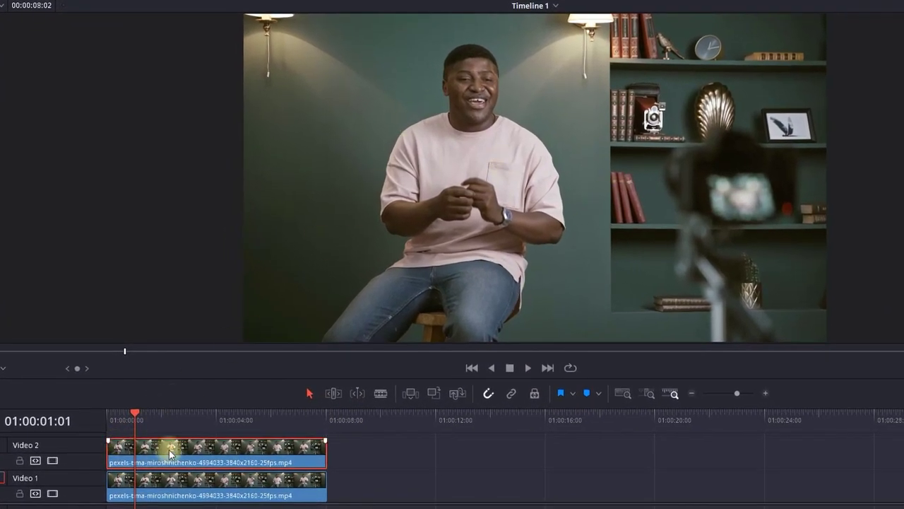
pyautogui.click(53, 461)
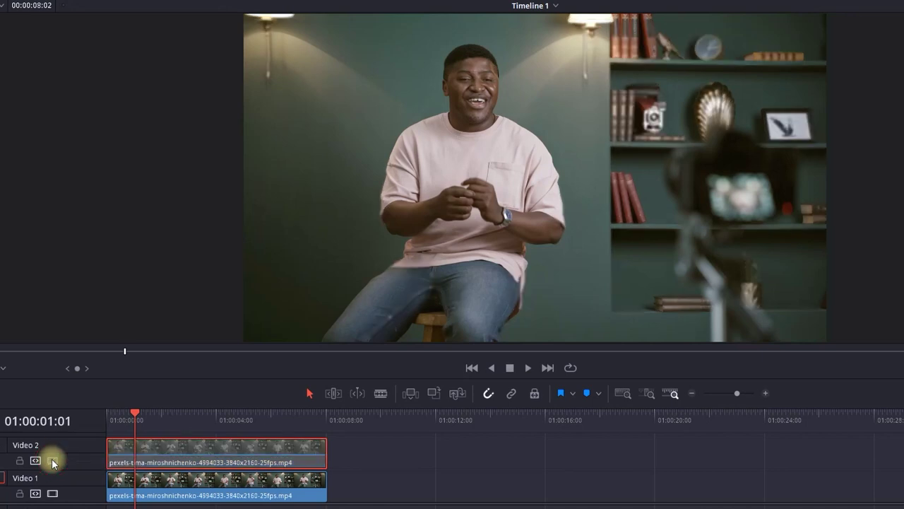
pyautogui.click(53, 461)
pyautogui.click(53, 462)
pyautogui.click(53, 462)
pyautogui.click(53, 461)
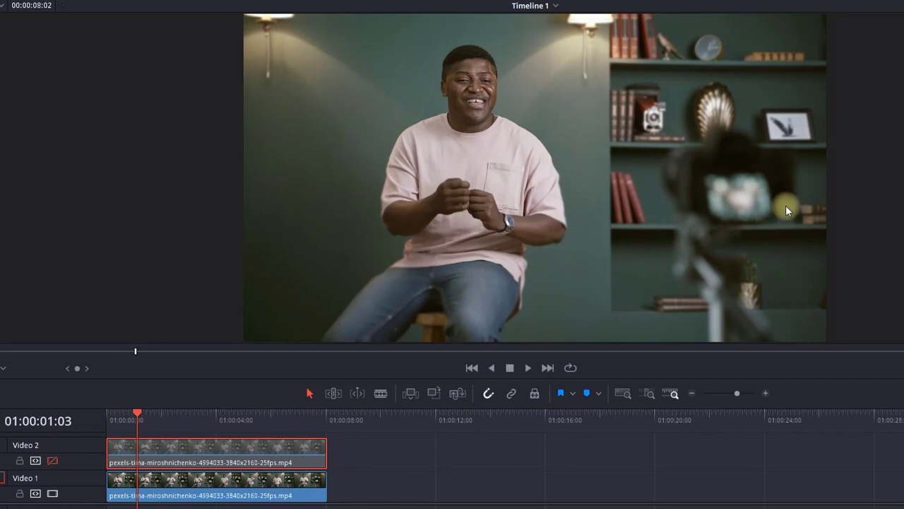